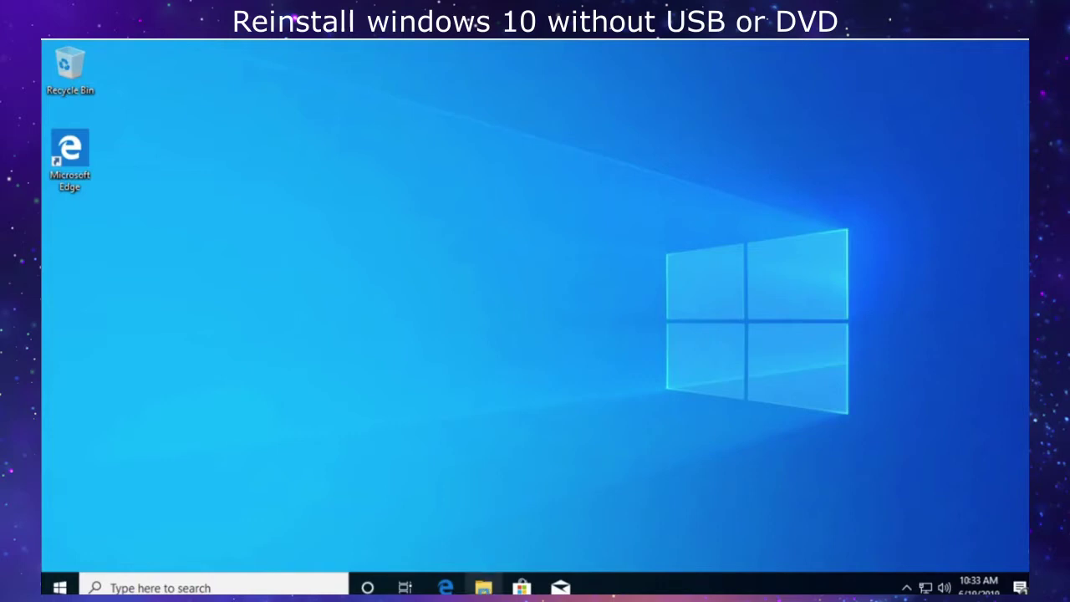
Open File Explorer with Win+E, showing Quick access and its six frequent folders.
key(super+e)
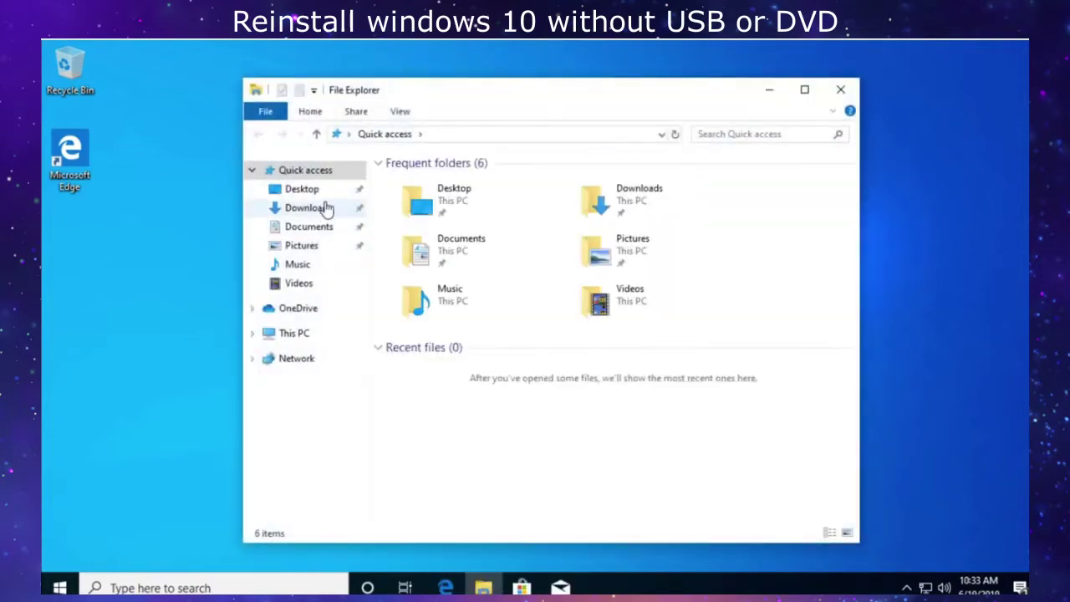
Check that Documents, Pictures, Music, Videos, Downloads and Desktop are empty, maximizing the window.
click(314, 227)
click(308, 247)
click(305, 266)
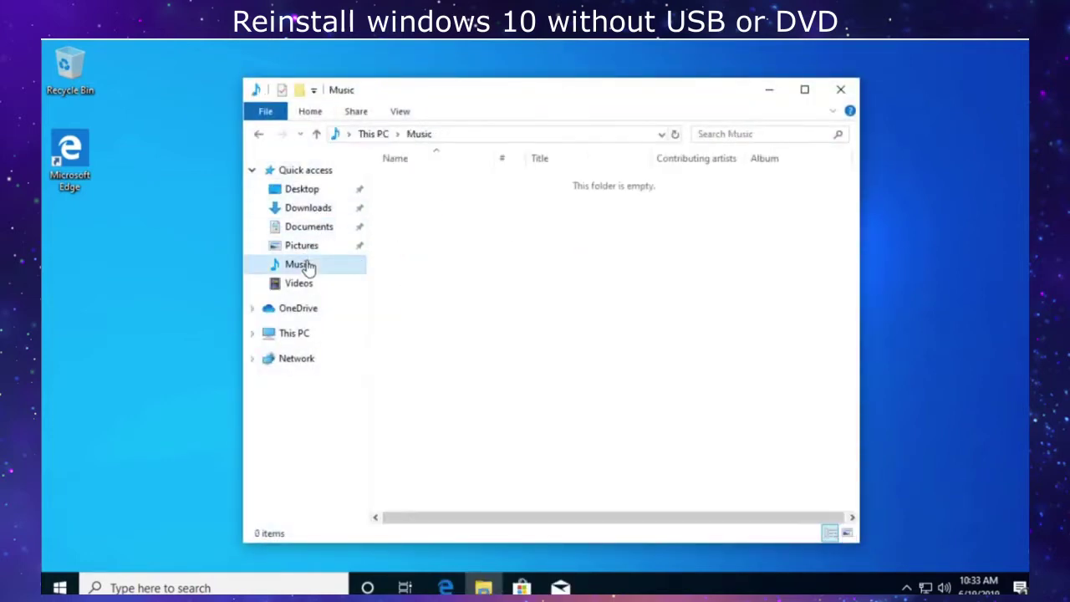
click(303, 285)
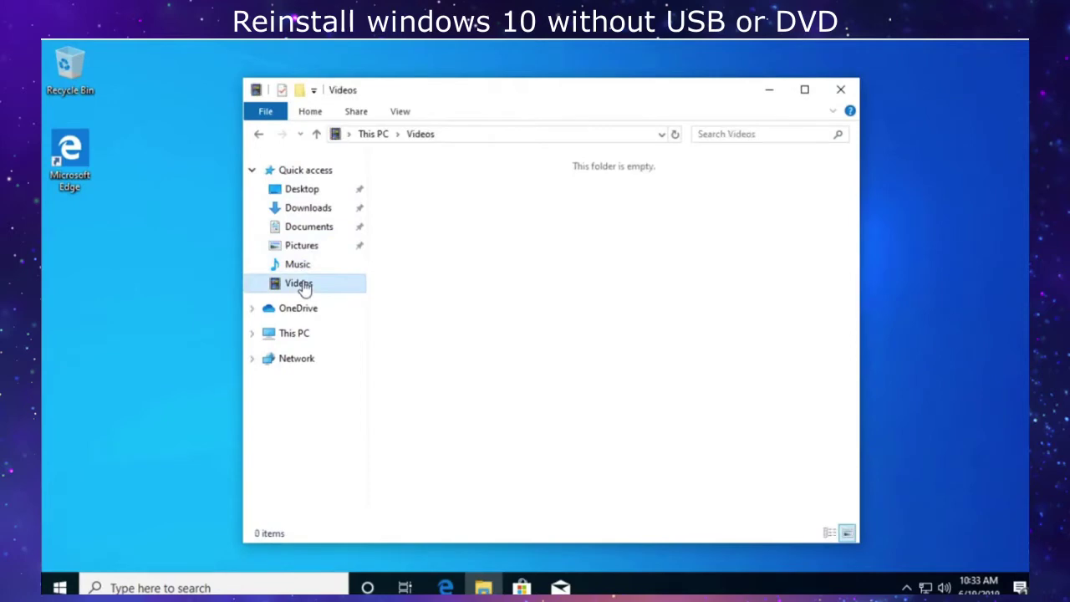
click(311, 209)
click(804, 89)
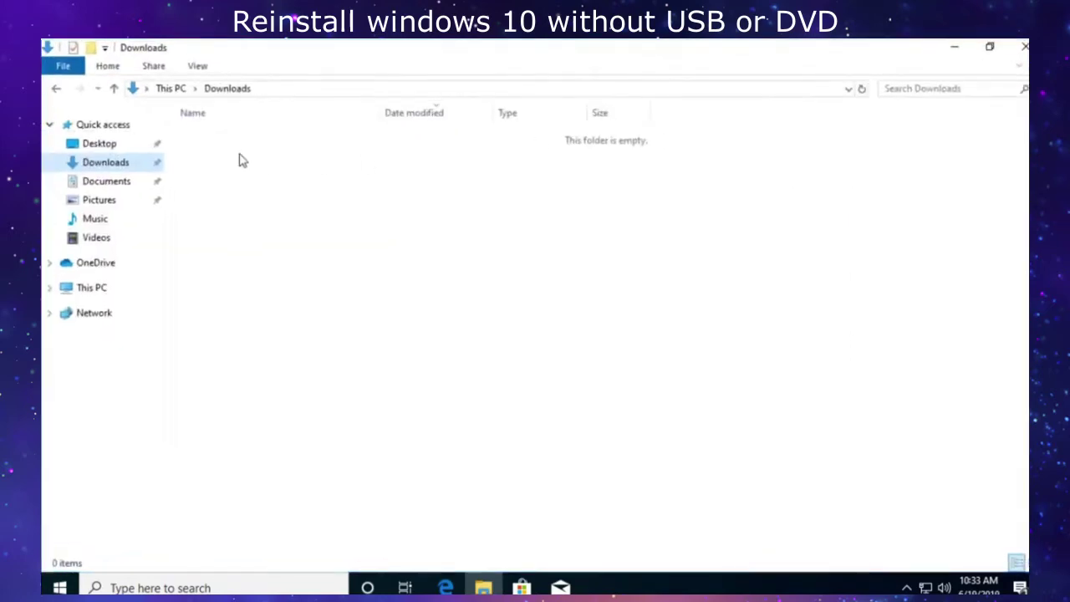
click(134, 143)
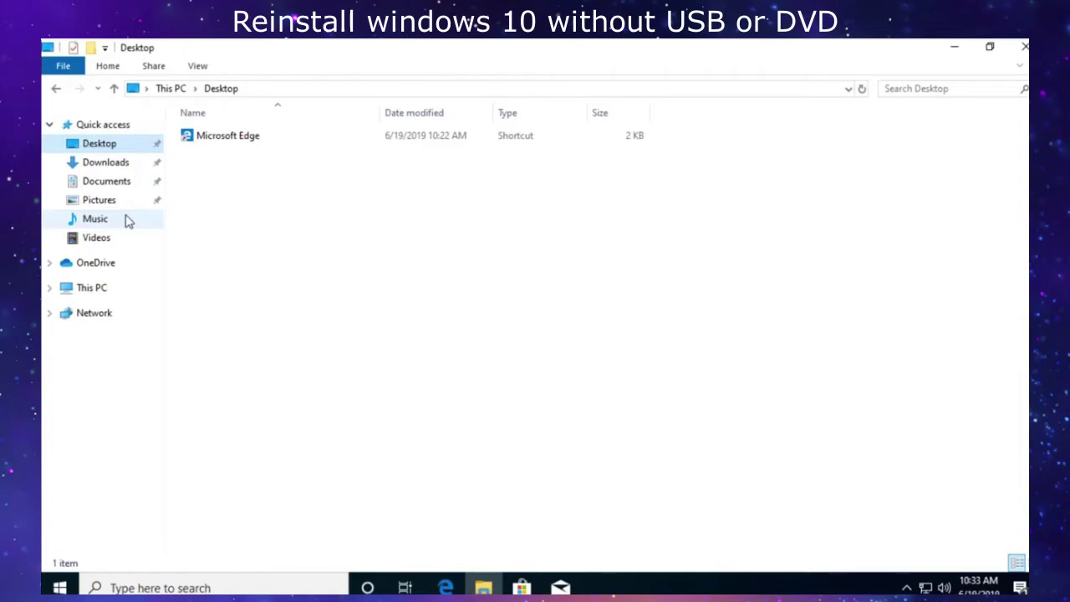
Dismiss the OneDrive setup prompt, view This PC's folders and drives, then close File Explorer.
click(112, 266)
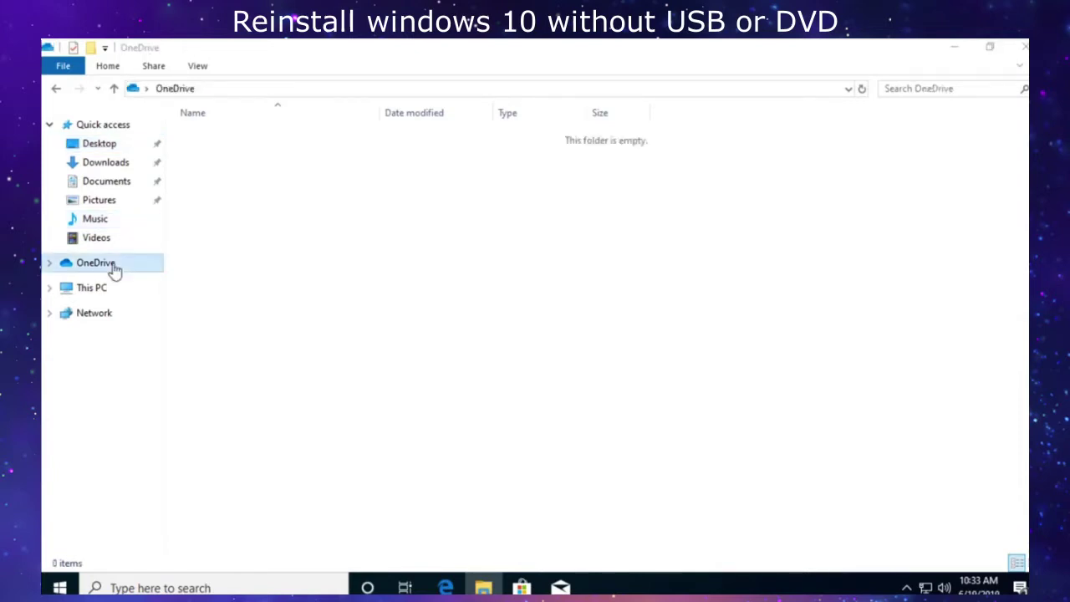
click(757, 117)
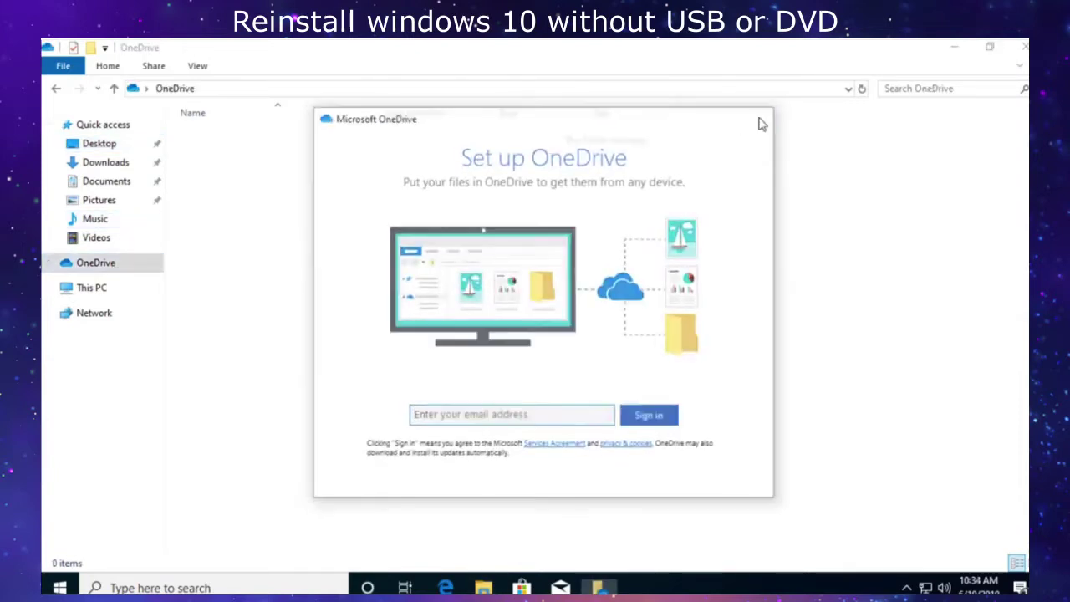
click(75, 288)
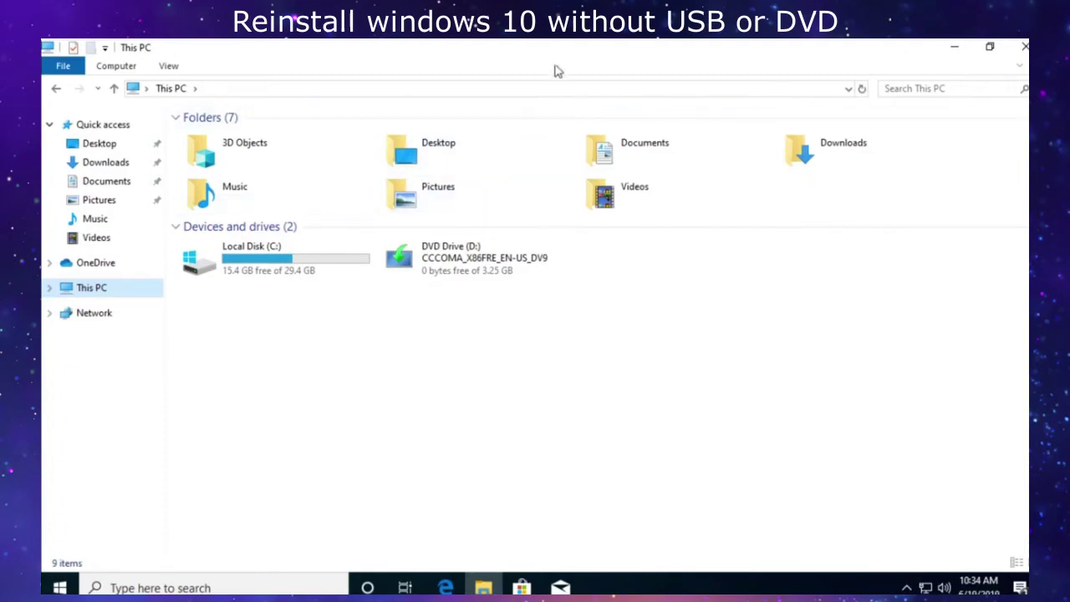
drag(550, 56, 451, 93)
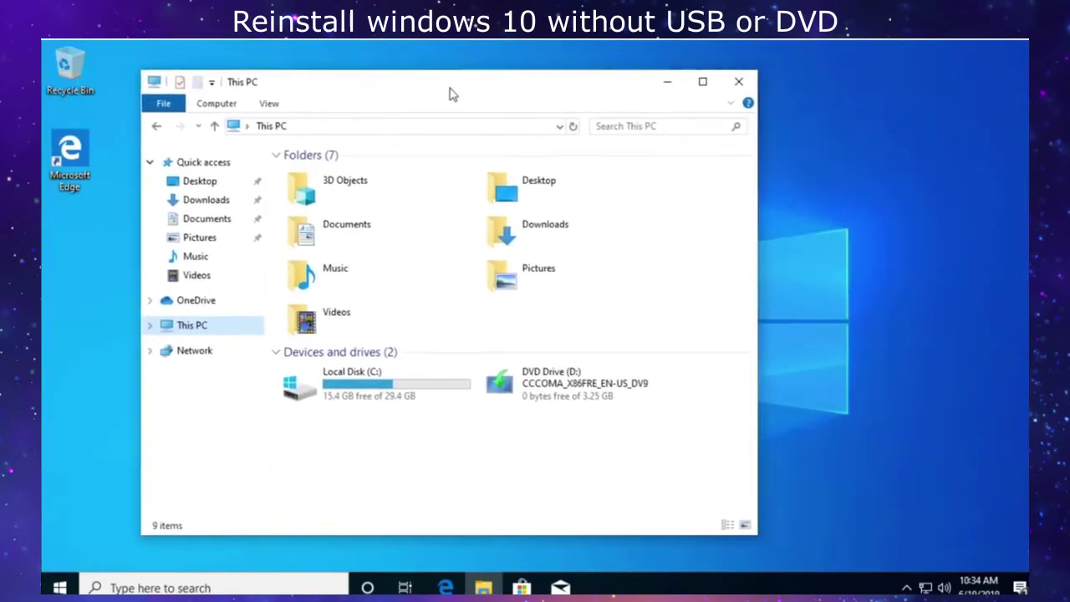
click(671, 85)
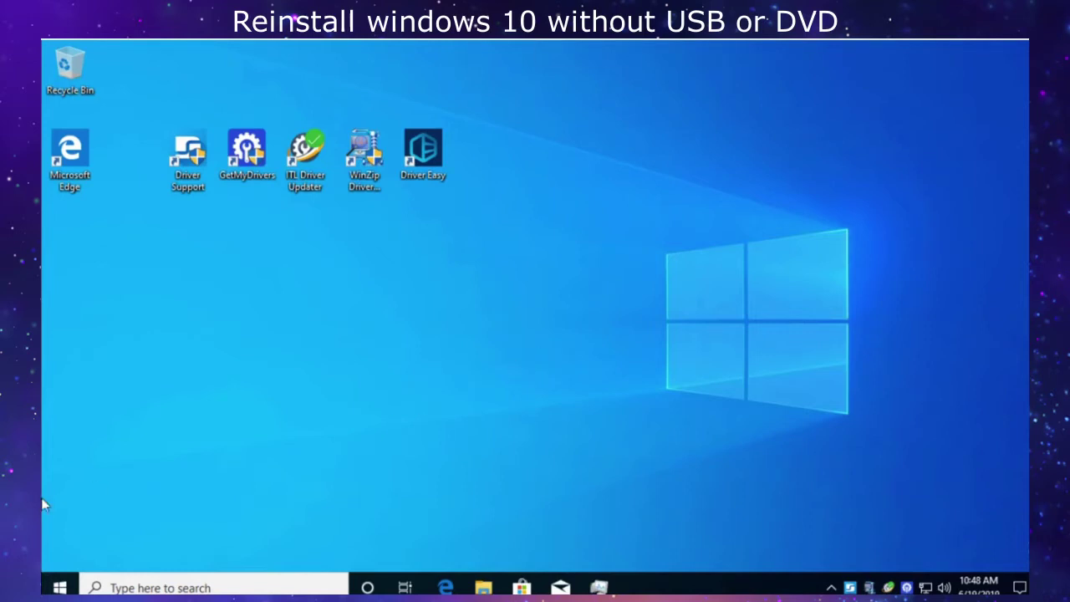
Go to Settings > Update & Security > Recovery to begin Reset this PC.
click(60, 588)
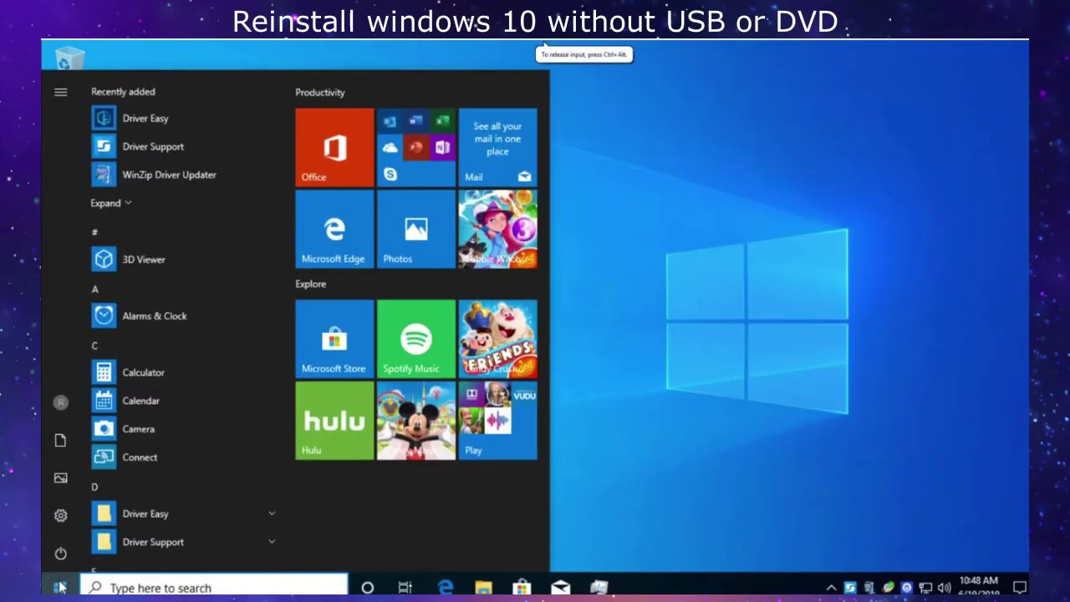
click(60, 588)
click(60, 588)
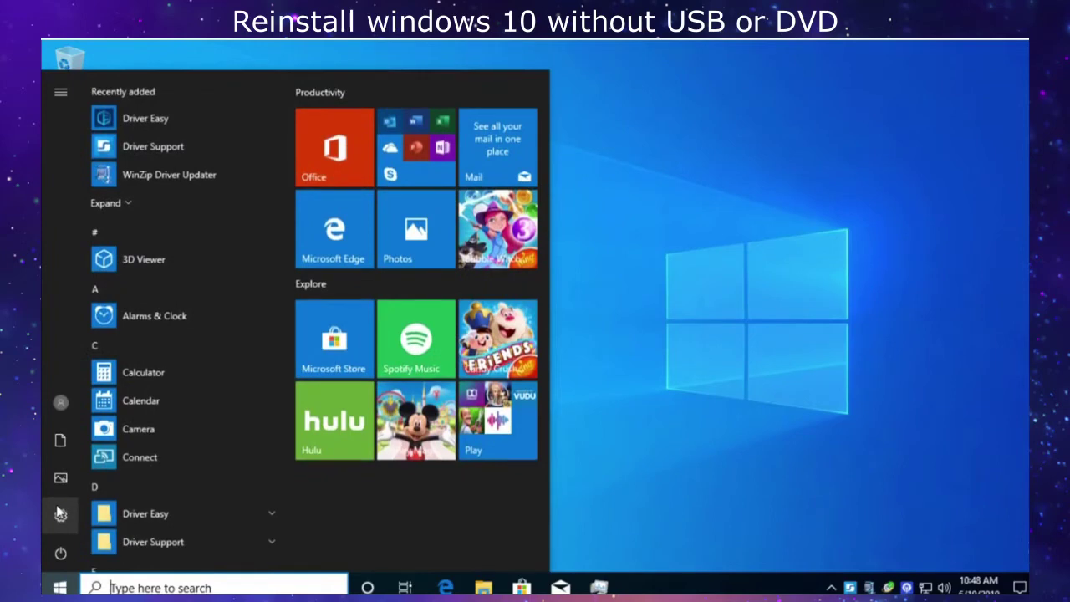
click(65, 514)
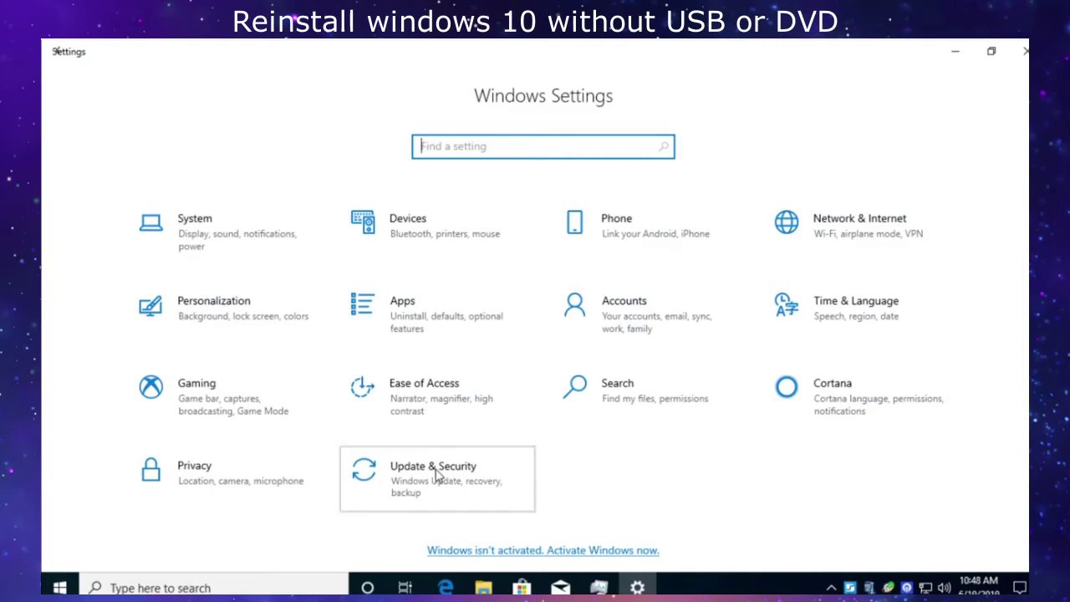
click(438, 475)
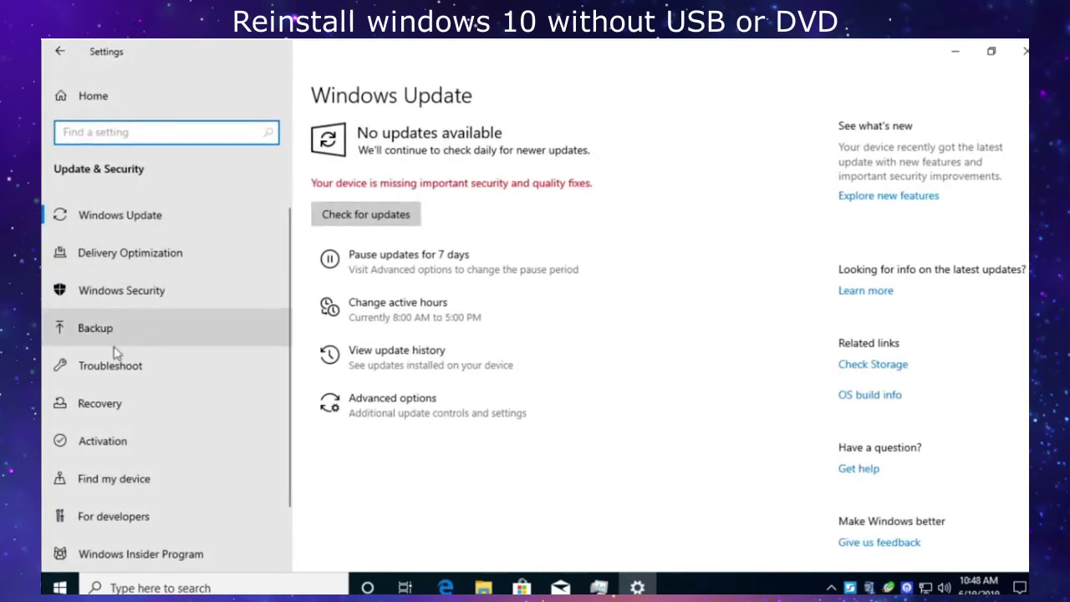
click(107, 407)
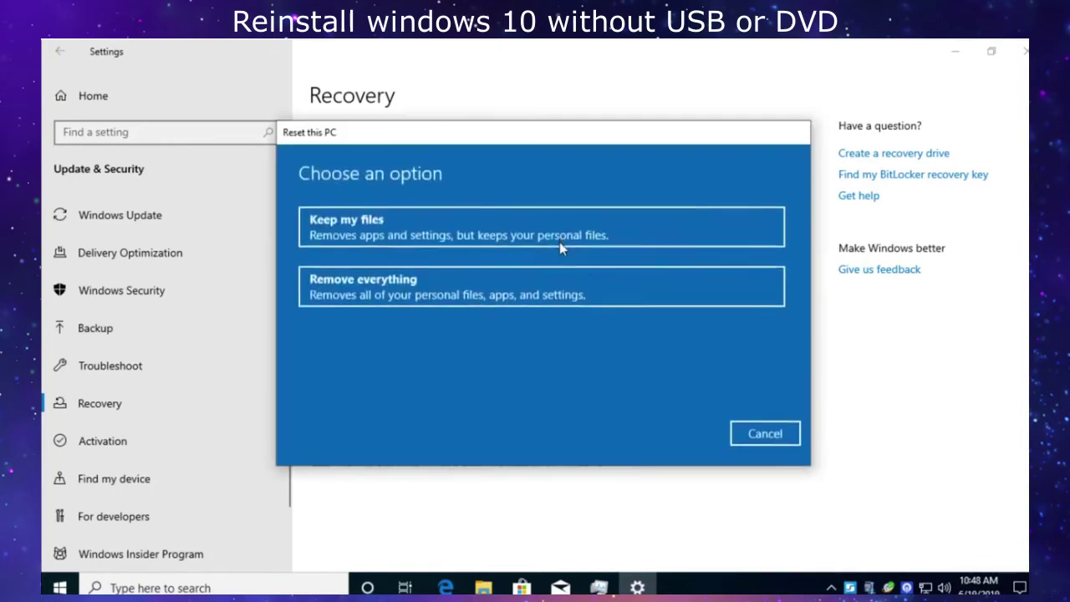
Choose Remove everything for the reset and open the data erasure settings.
drag(542, 138, 535, 135)
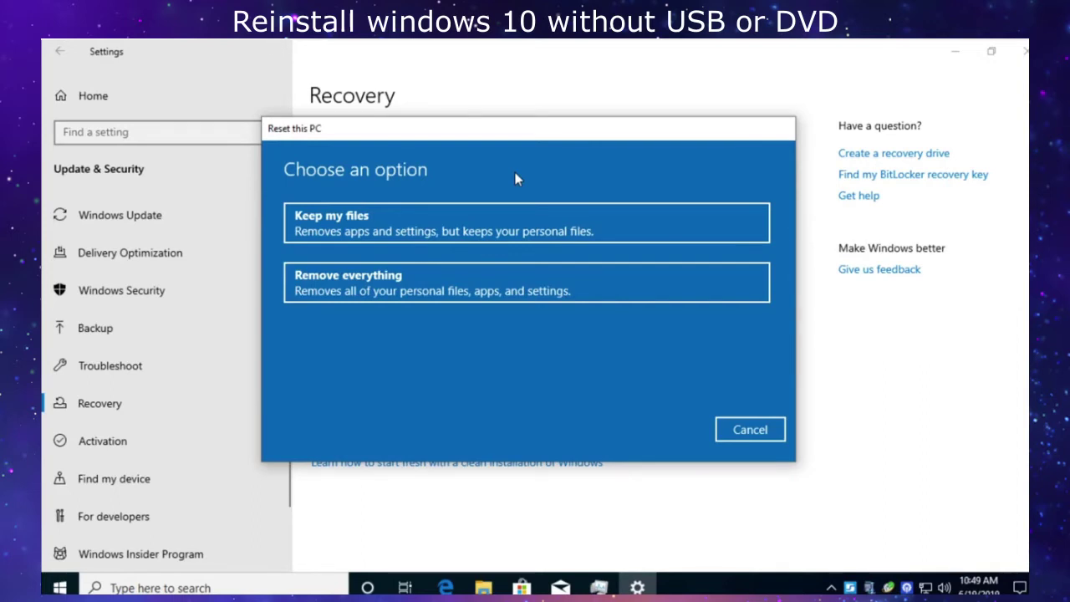
click(522, 276)
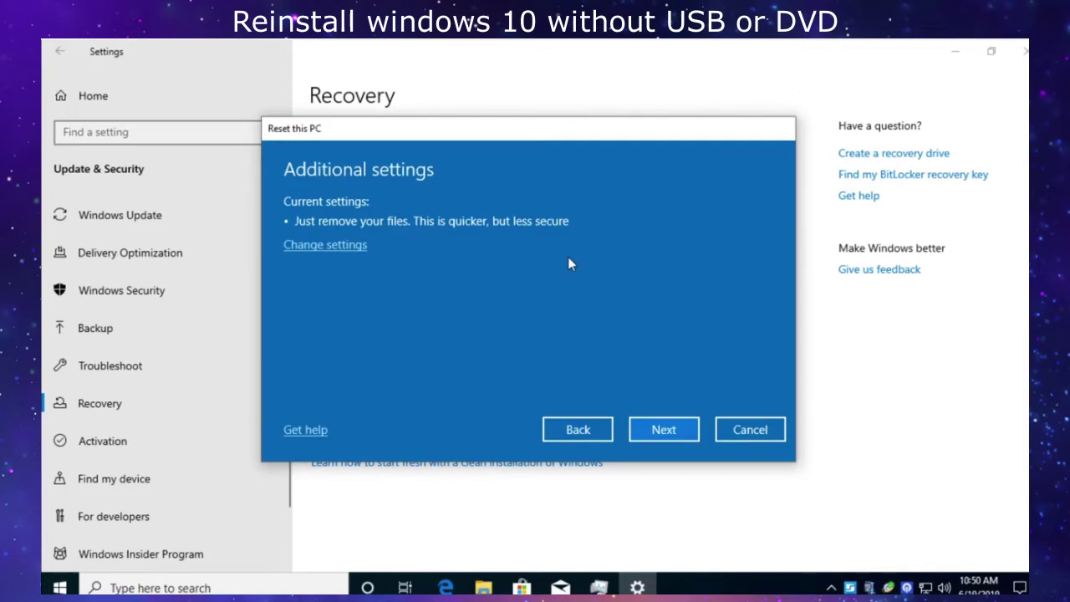
click(322, 247)
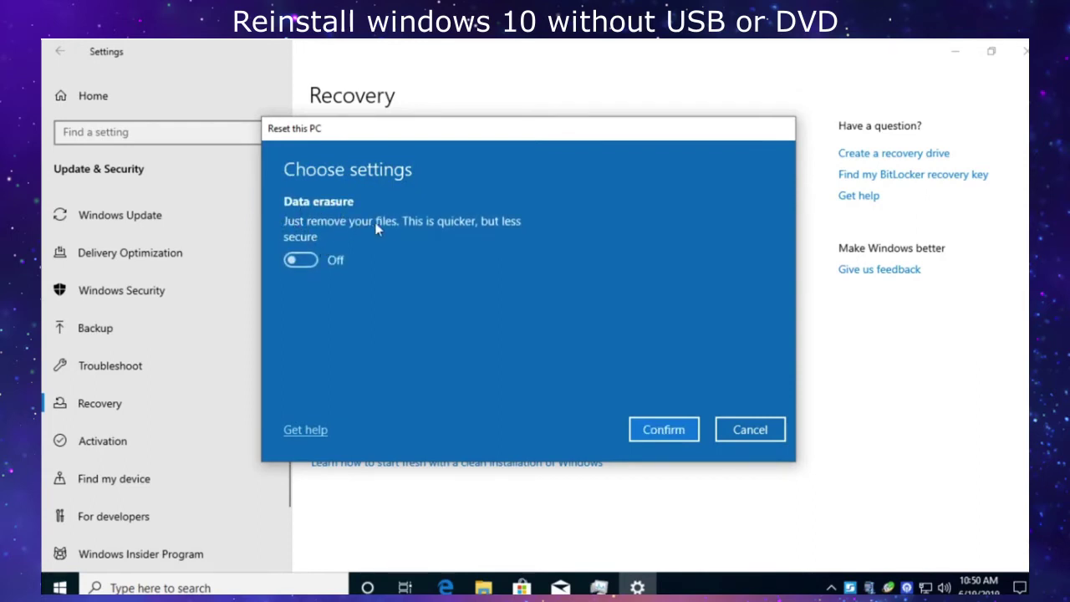
click(303, 259)
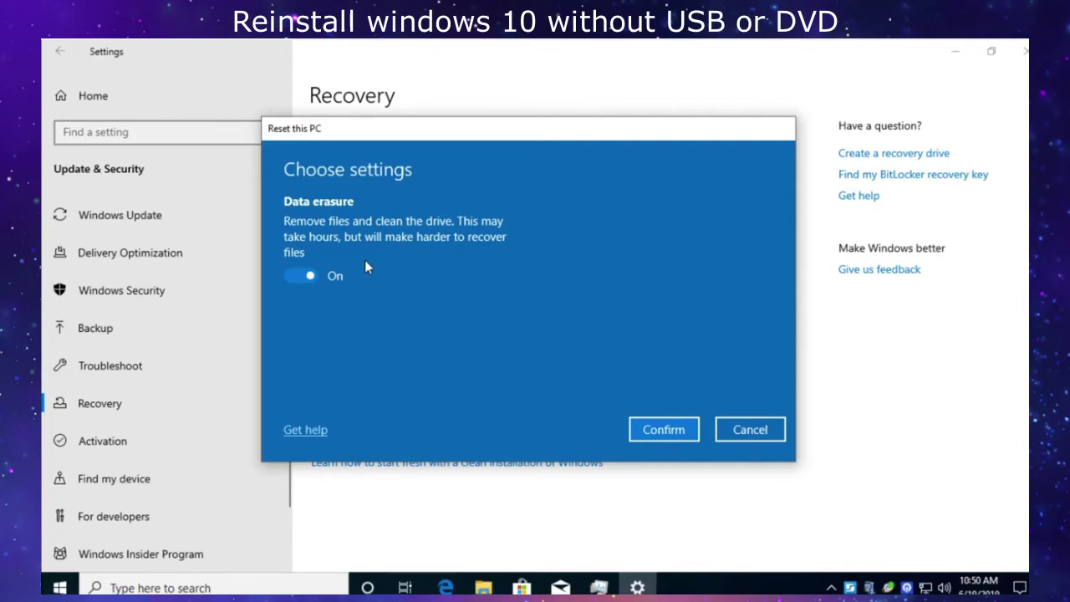
click(303, 277)
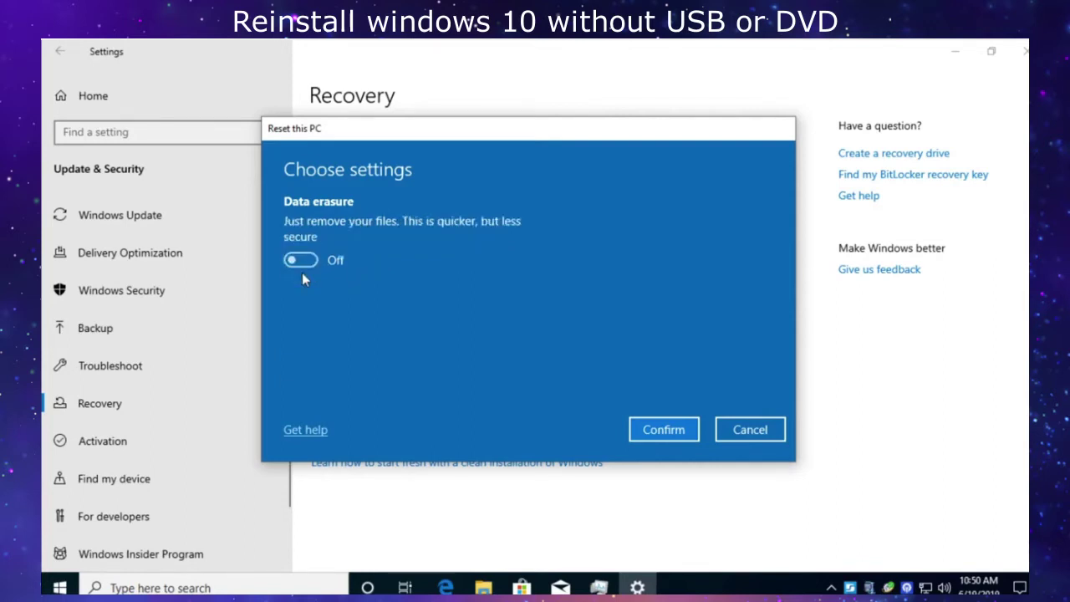
click(687, 418)
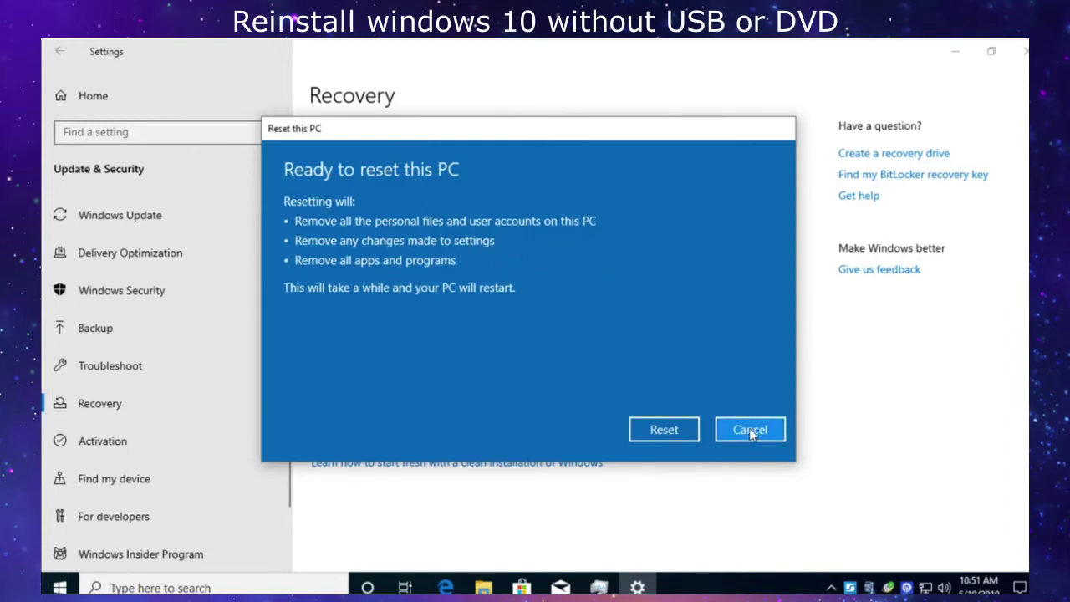
Start the reset from the Ready to reset this PC screen.
click(663, 432)
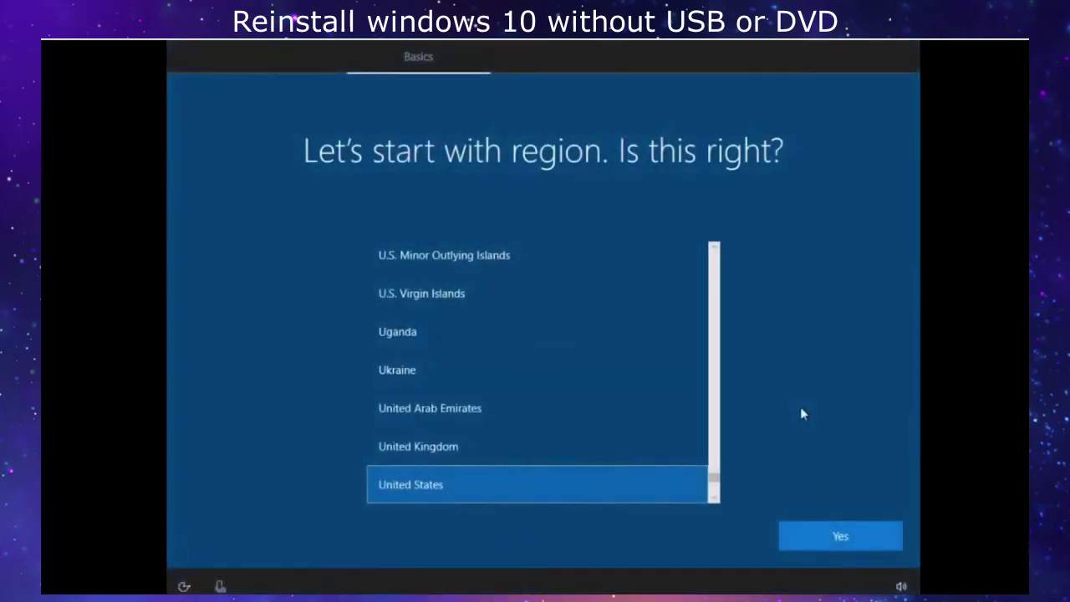
Confirm United States region and US keyboard, skip a second layout, accept the license, choose personal use.
click(859, 529)
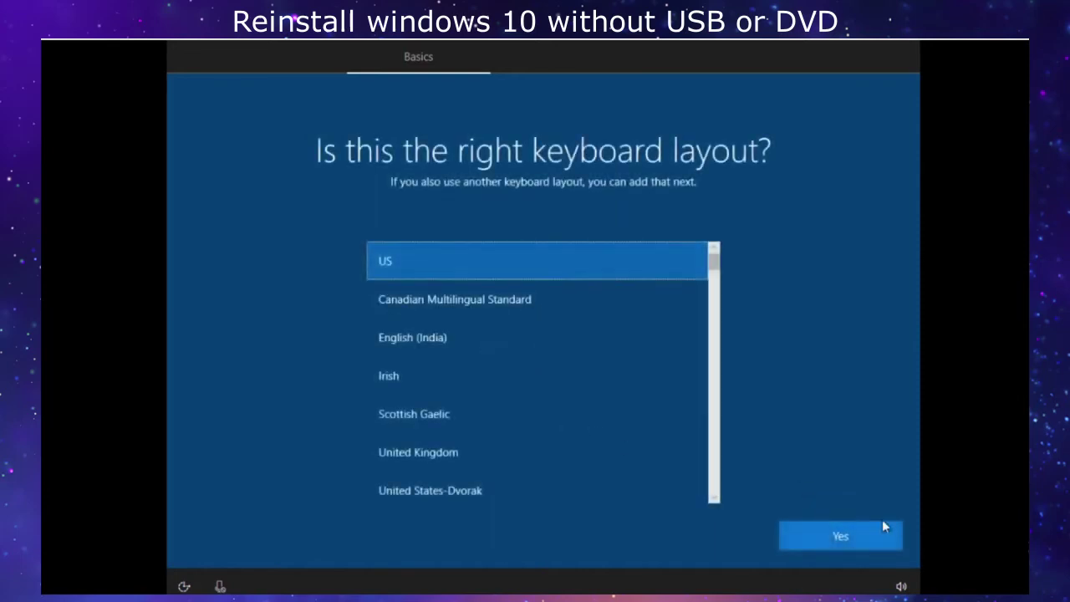
click(857, 544)
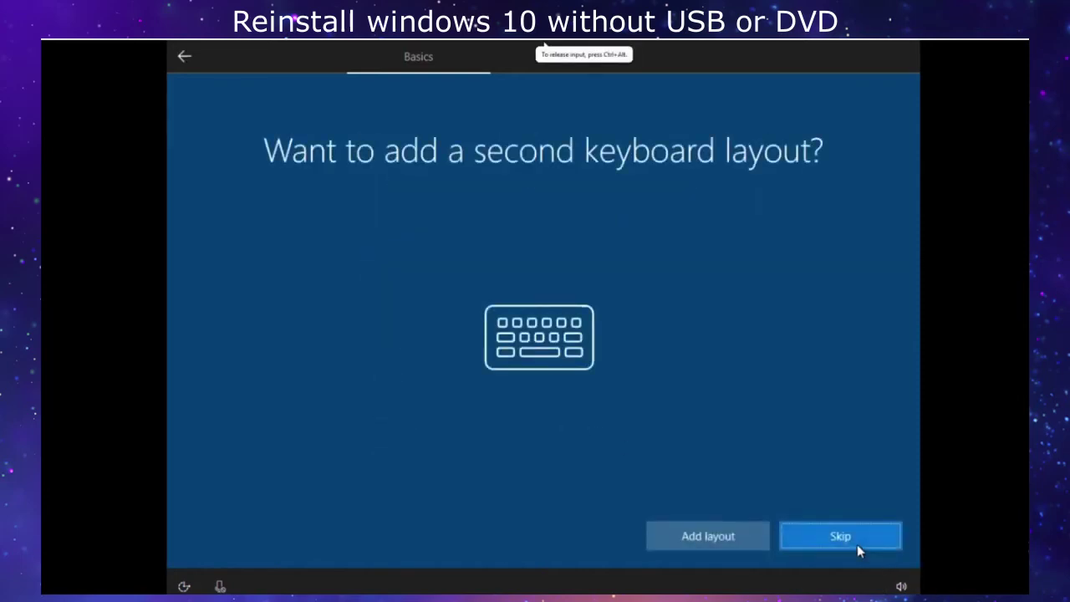
click(857, 545)
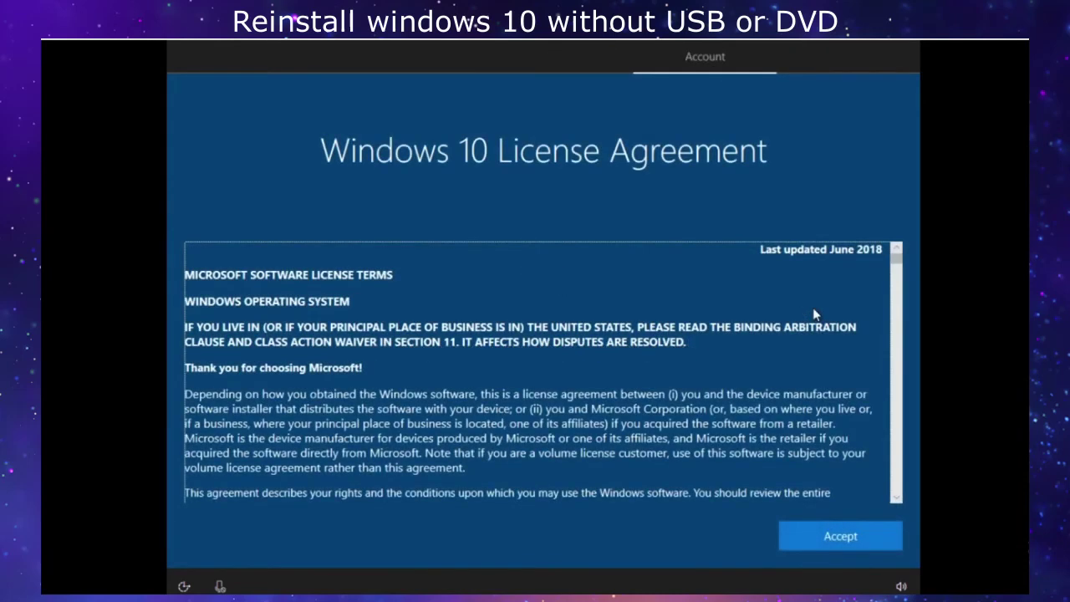
click(840, 540)
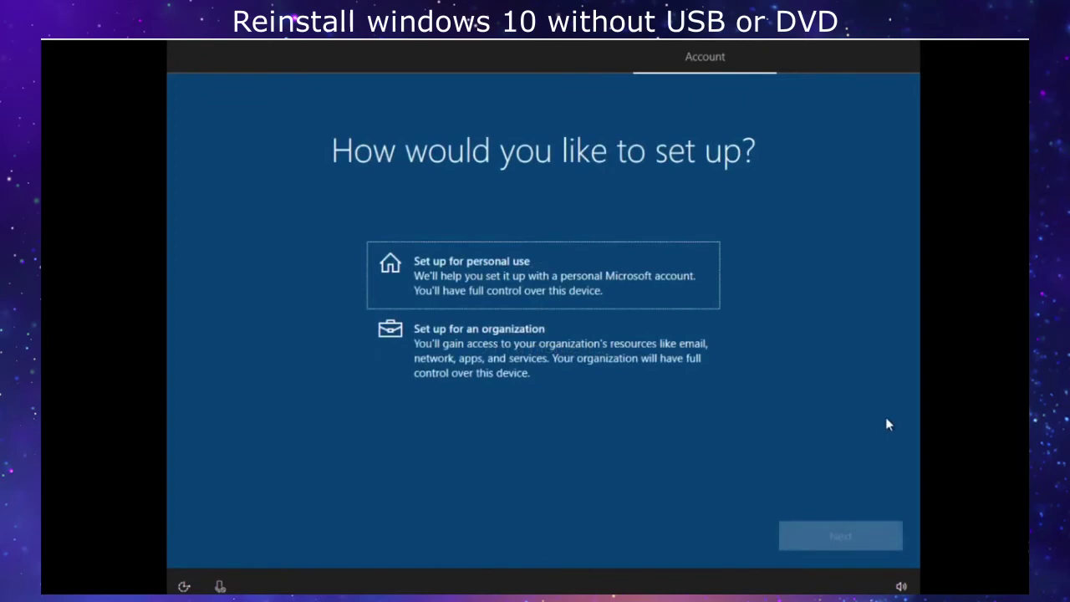
click(546, 301)
Continue personal setup with an offline account, declining Microsoft sign-in.
click(840, 536)
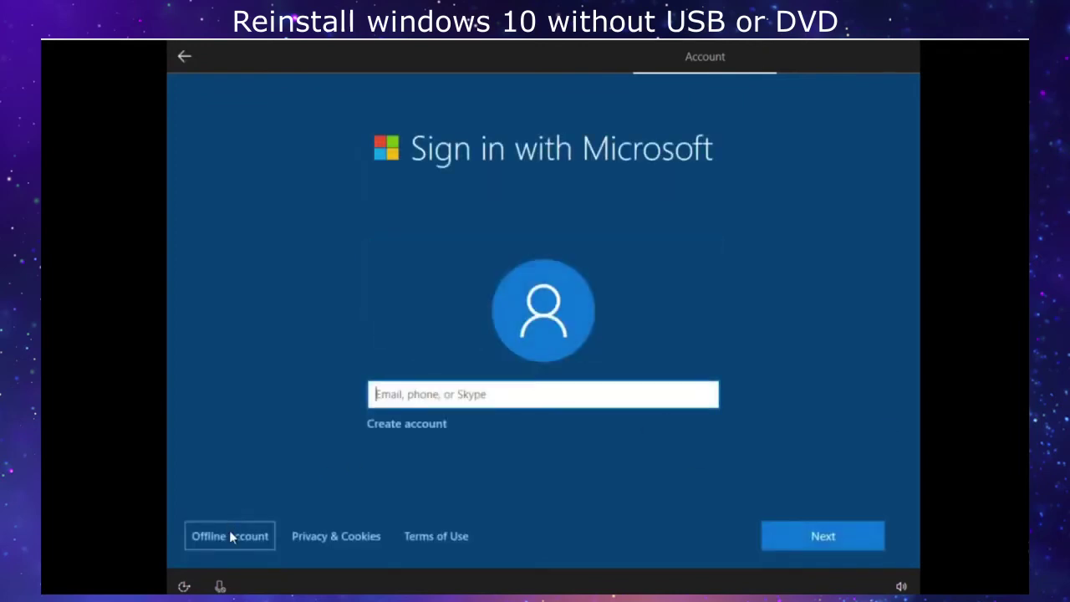
click(229, 535)
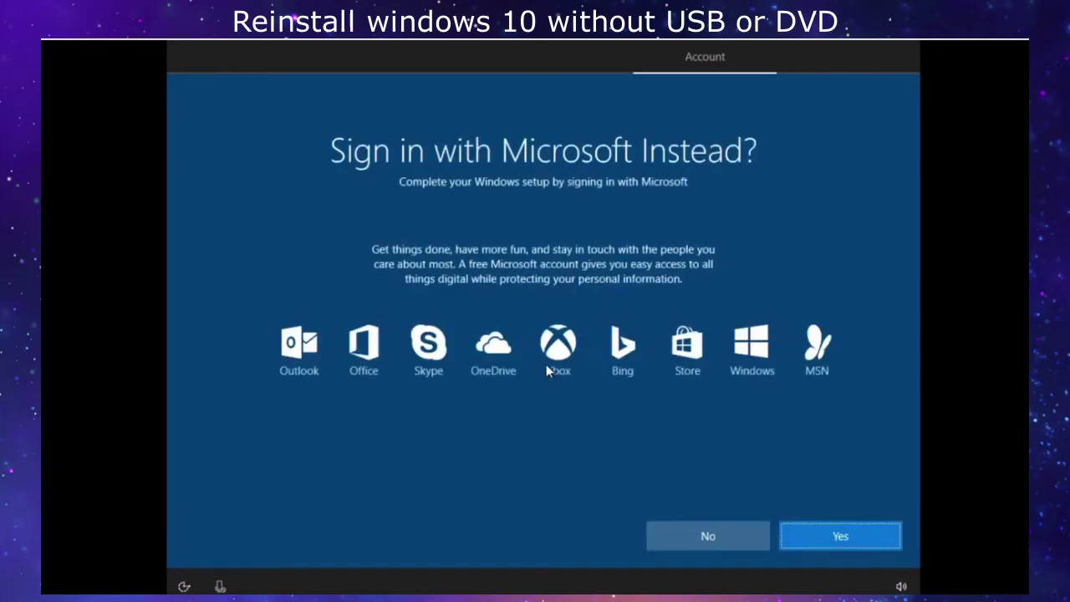
click(742, 532)
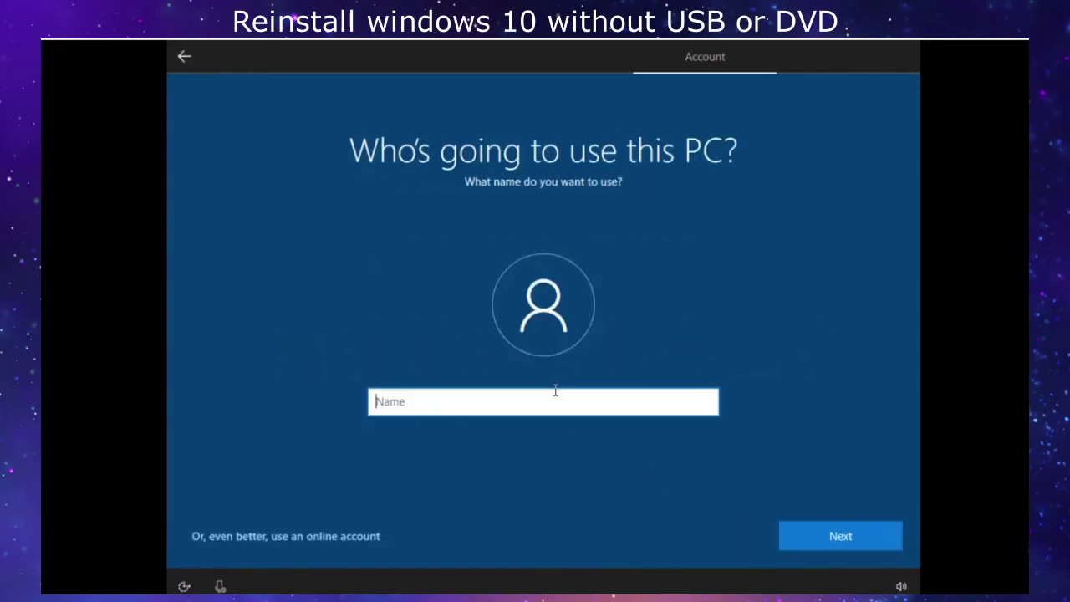
Create the local account by entering a user name and a password, then confirming the password.
text(FBI Agent)
key(Return)
text(p)
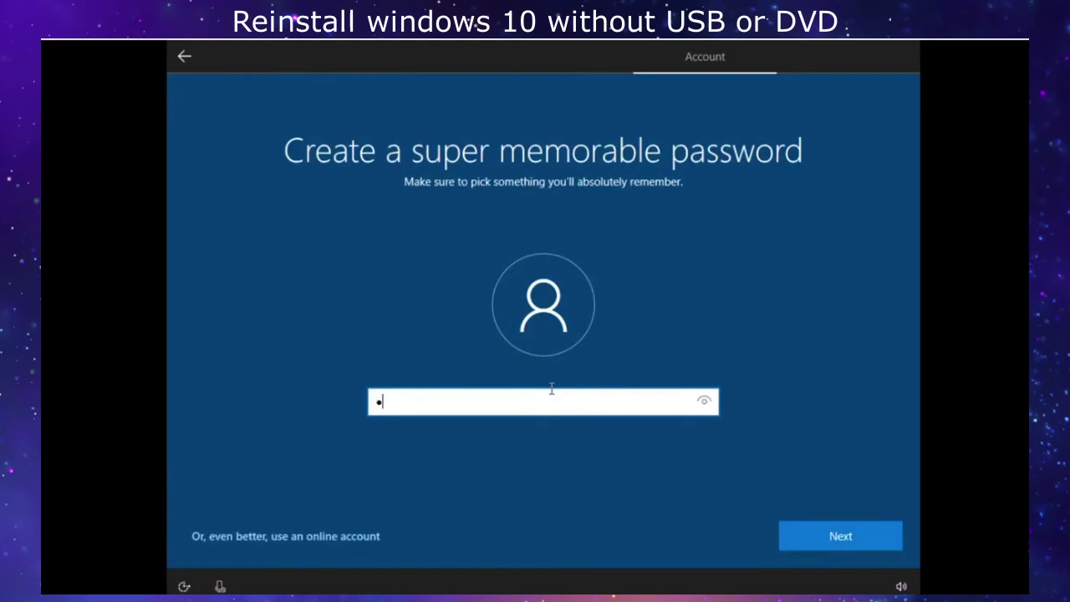
key(Return)
text(p)
key(Return)
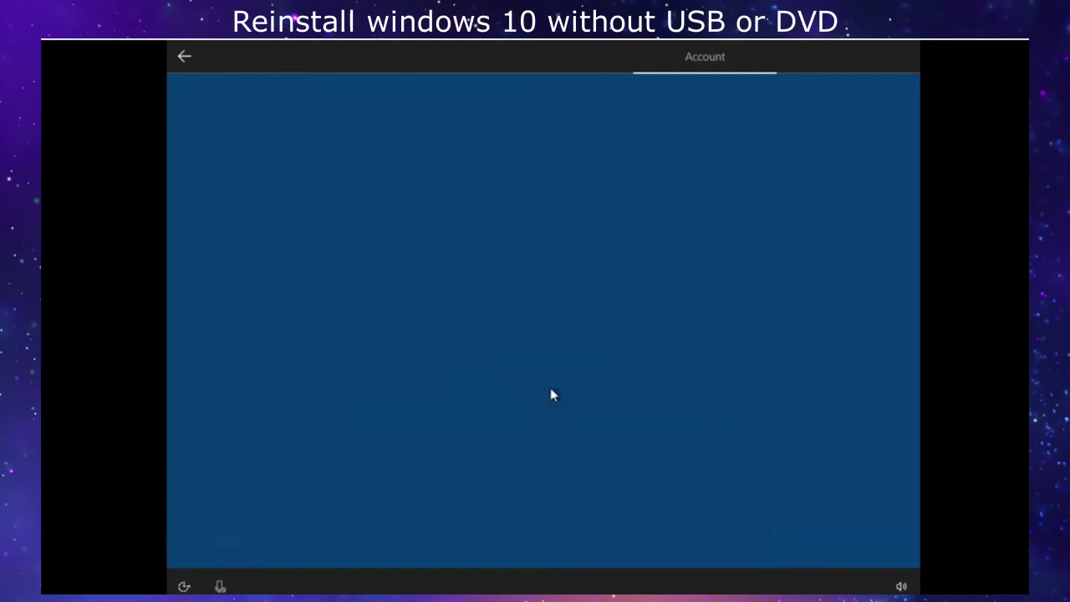
click(552, 415)
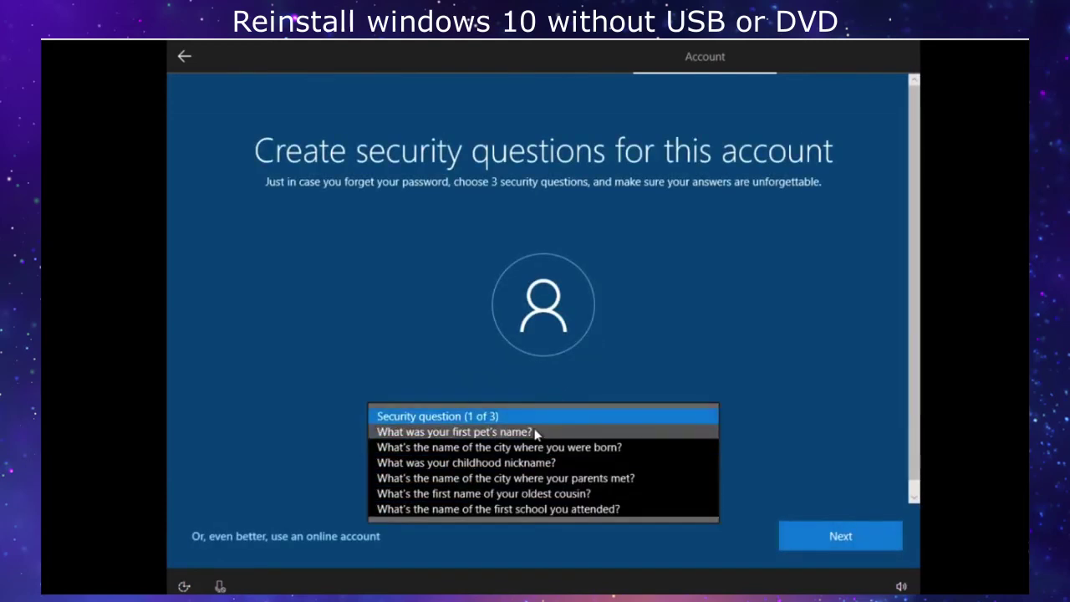
Answer the first pet's name, childhood nickname and birth city security questions.
click(536, 432)
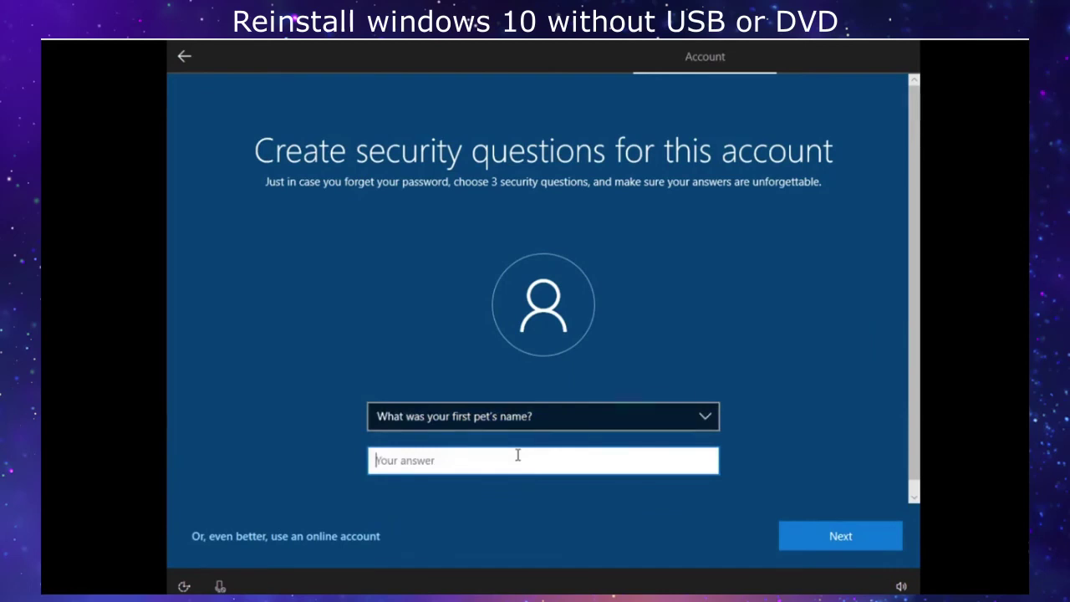
text(pp)
key(Return)
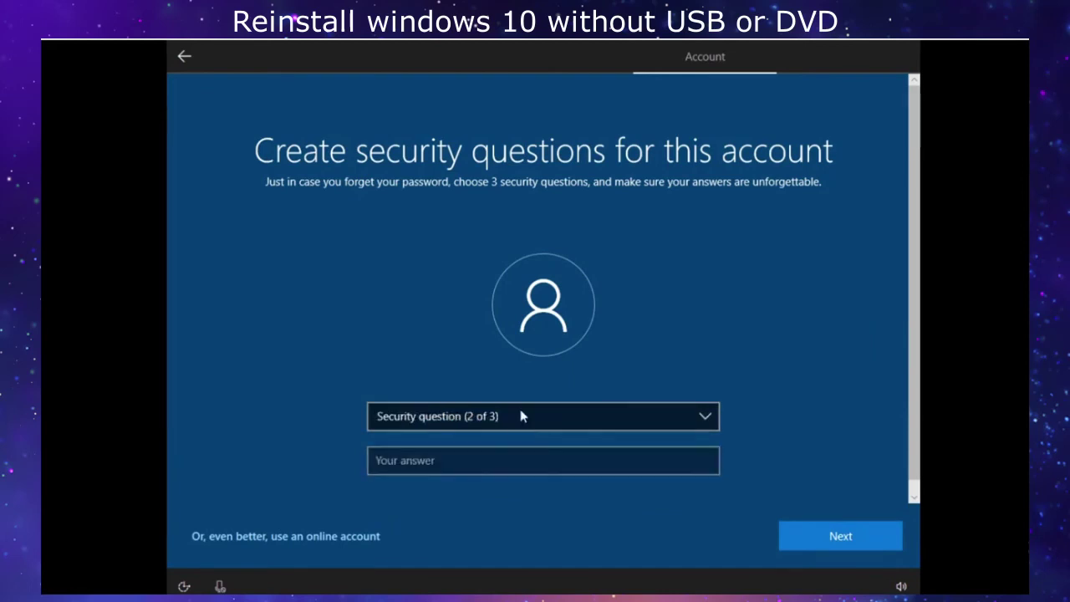
click(520, 415)
click(526, 441)
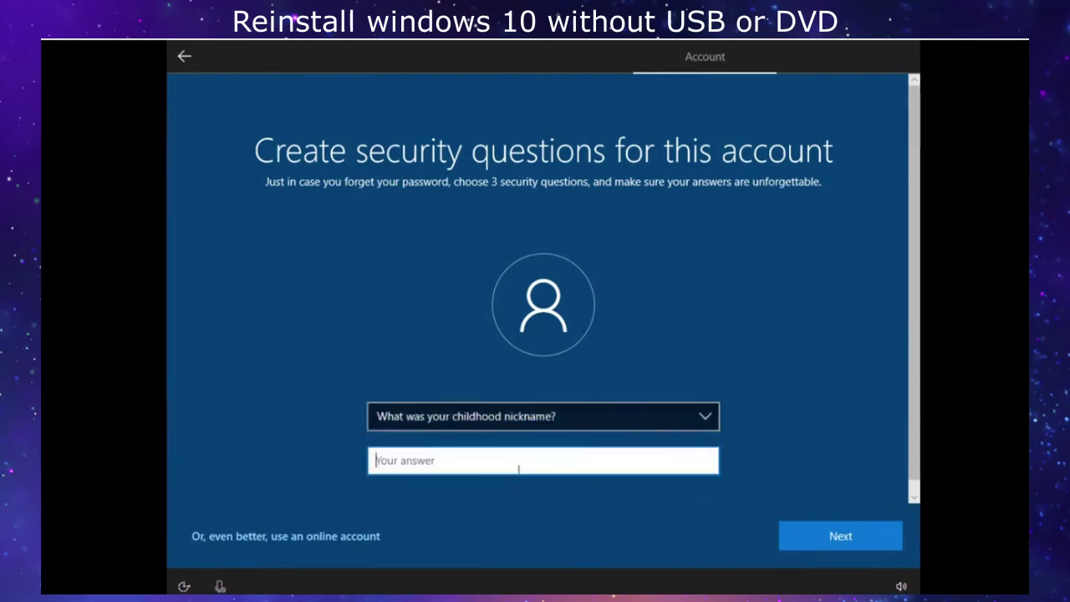
text(hq)
key(Return)
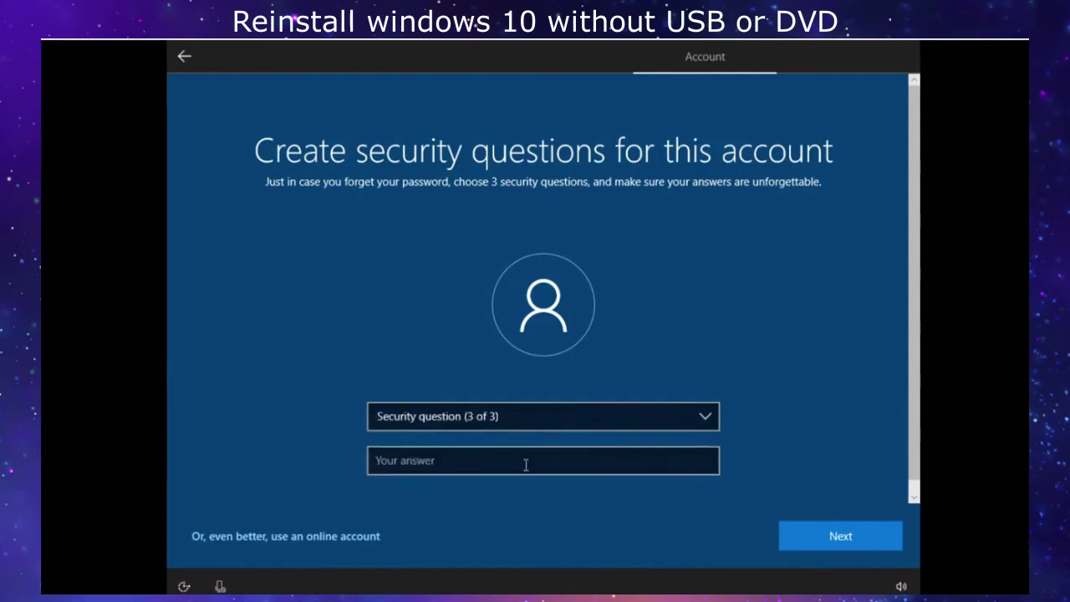
click(523, 425)
click(521, 435)
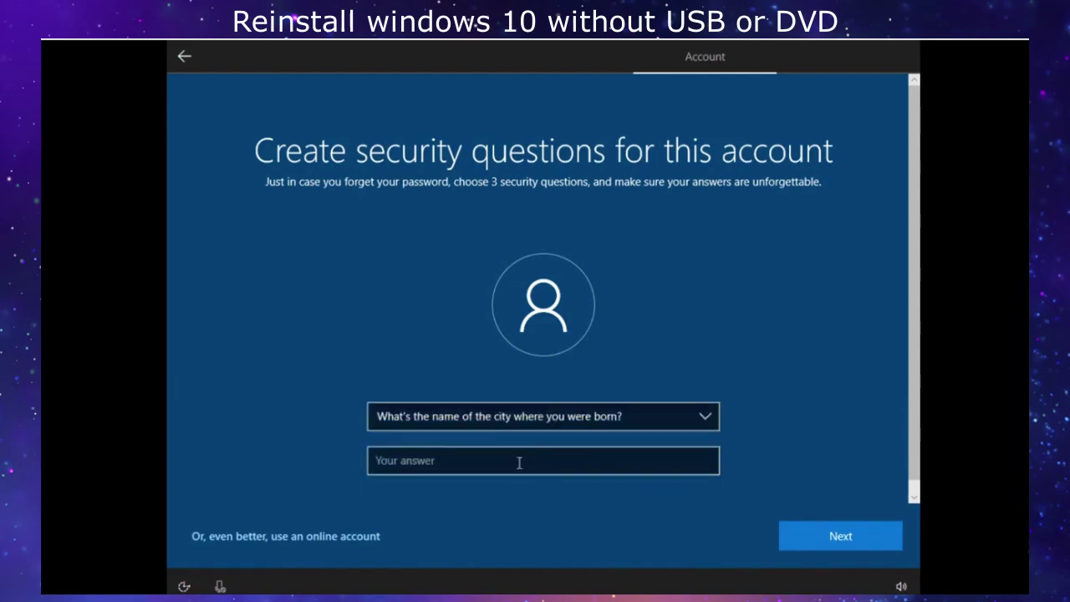
click(519, 463)
text(FBI)
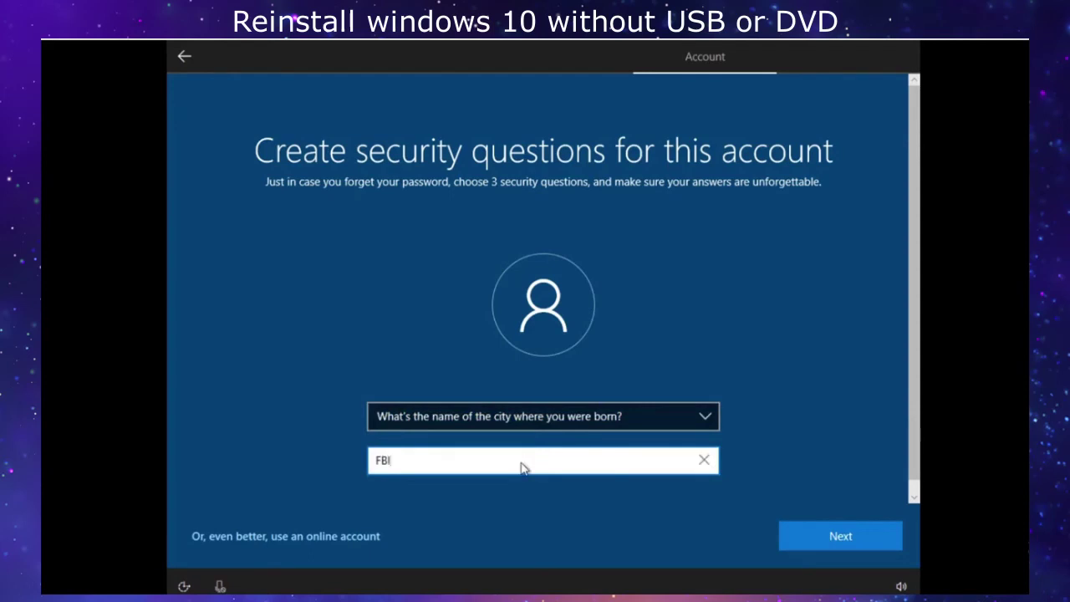
key(Return)
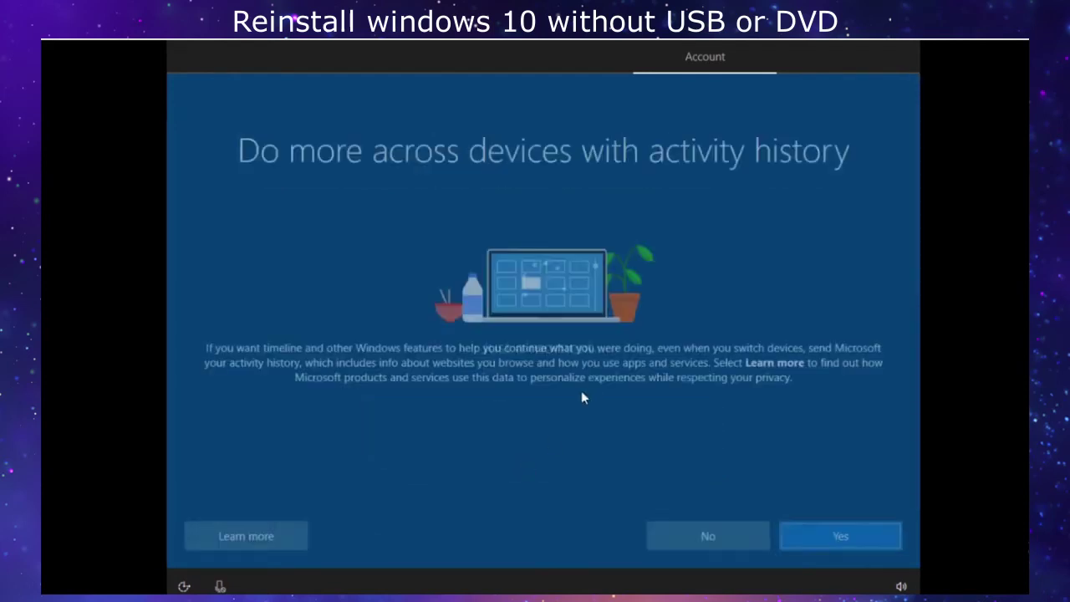
Decline activity history and Cortana, disable speech, location and Find my device, and set Basic diagnostics.
click(674, 538)
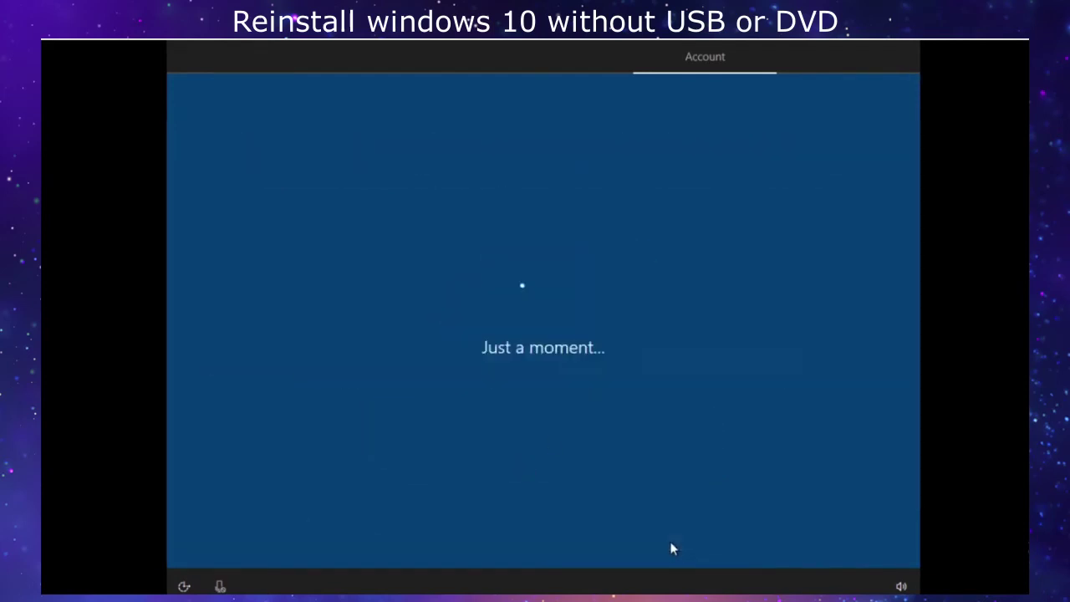
click(668, 545)
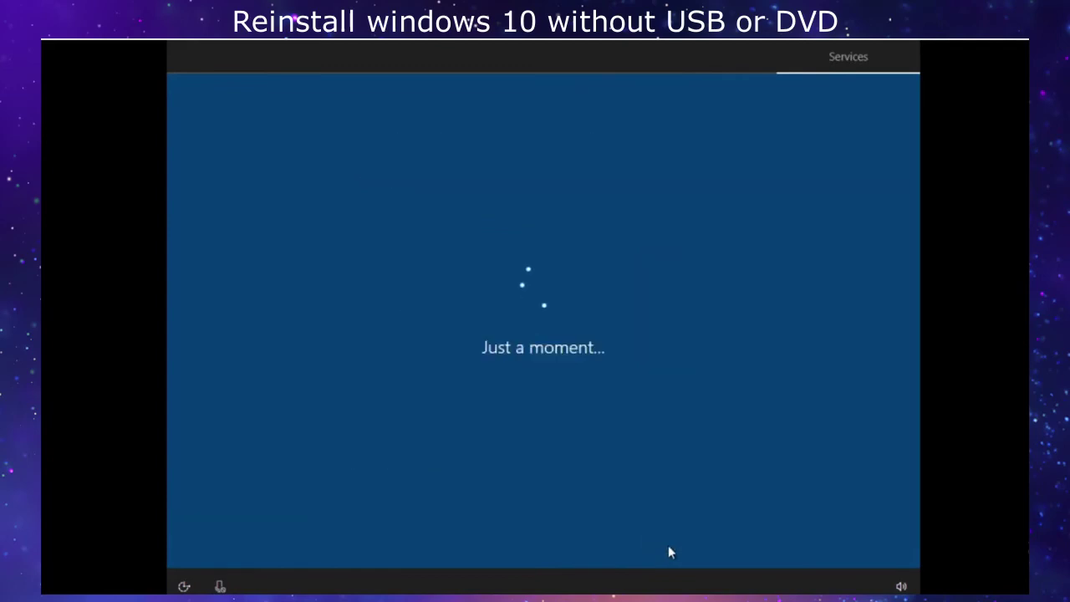
click(199, 317)
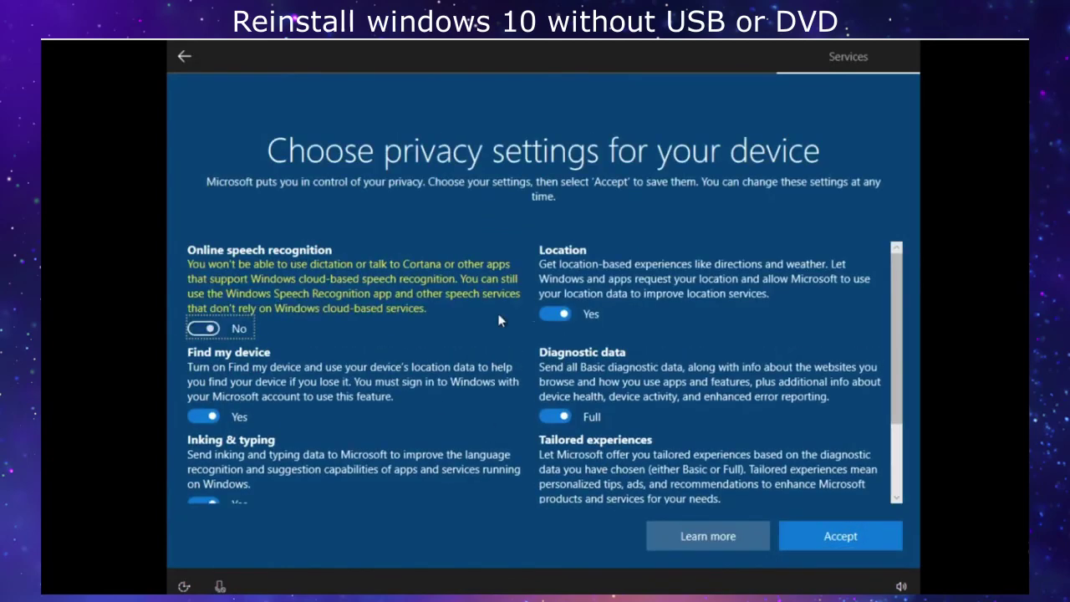
click(542, 312)
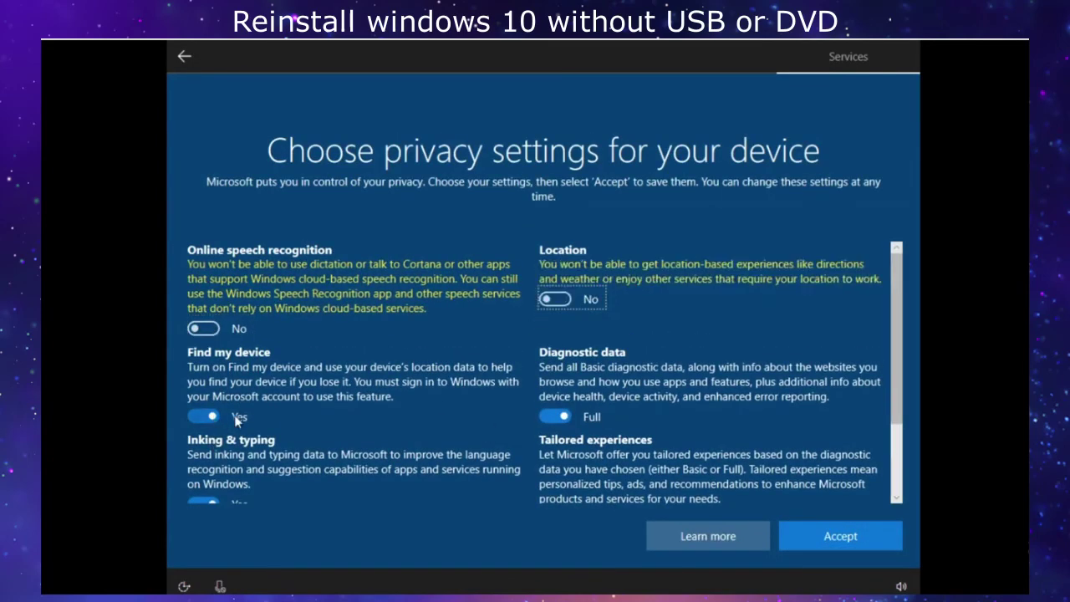
click(227, 416)
click(555, 416)
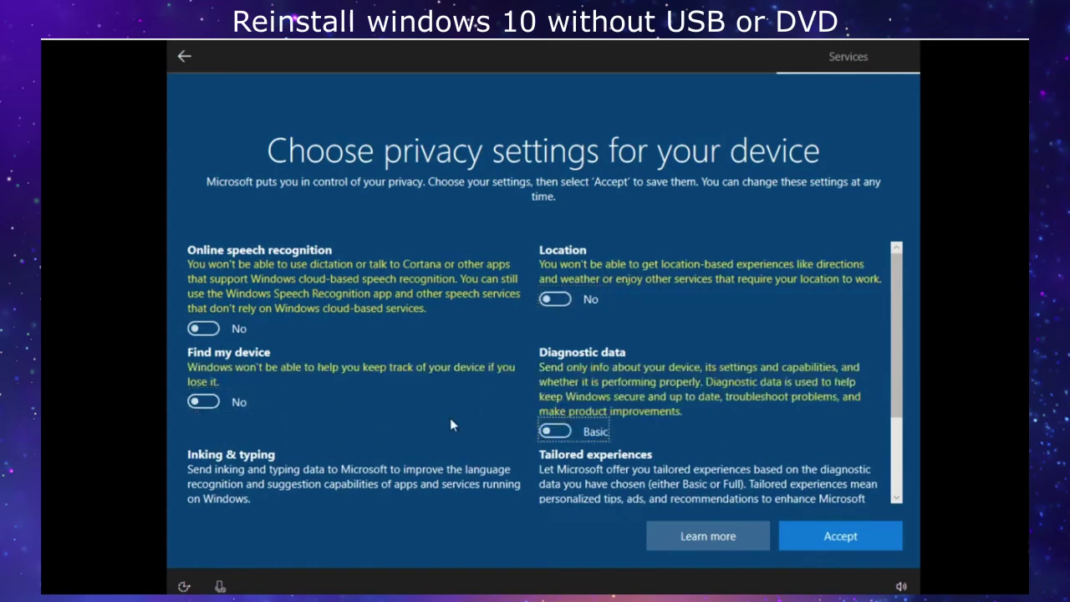
Turn off tailored experiences, inking & typing and advertising ID, then accept the privacy settings.
scroll(543, 416, down, 2)
click(553, 400)
click(201, 413)
click(199, 487)
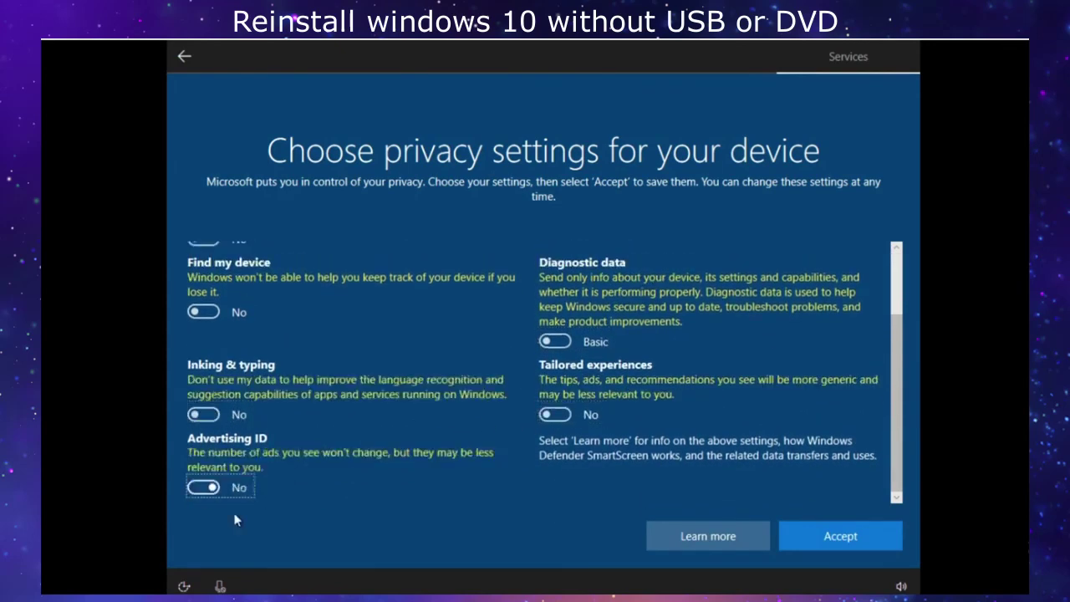
scroll(458, 390, up, 2)
scroll(459, 391, down, 2)
scroll(481, 362, up, 2)
click(786, 543)
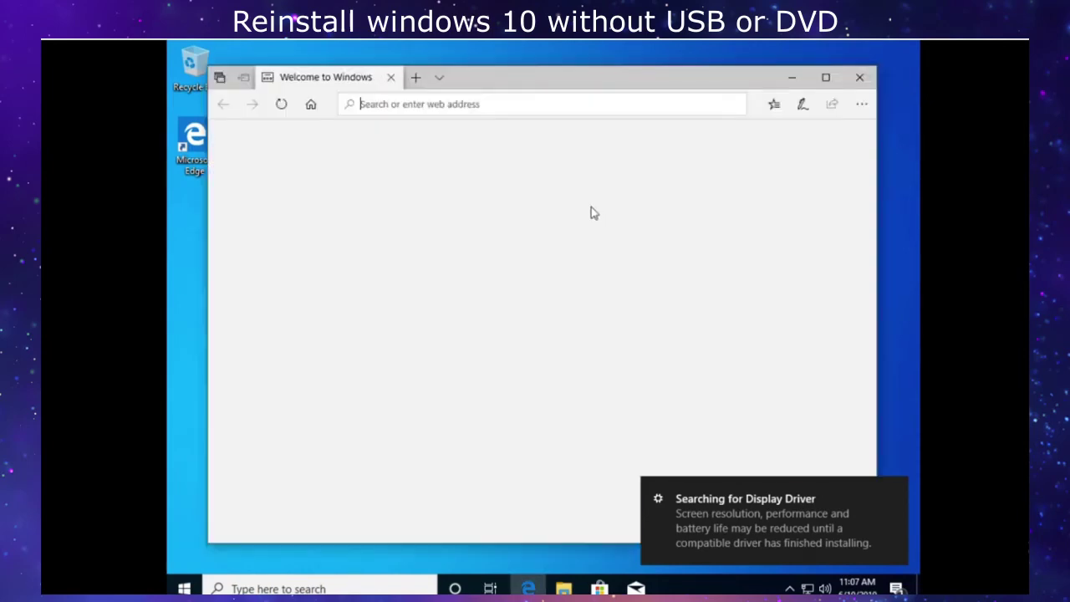
Close the Edge welcome window and raise the screen resolution through Display settings.
click(852, 82)
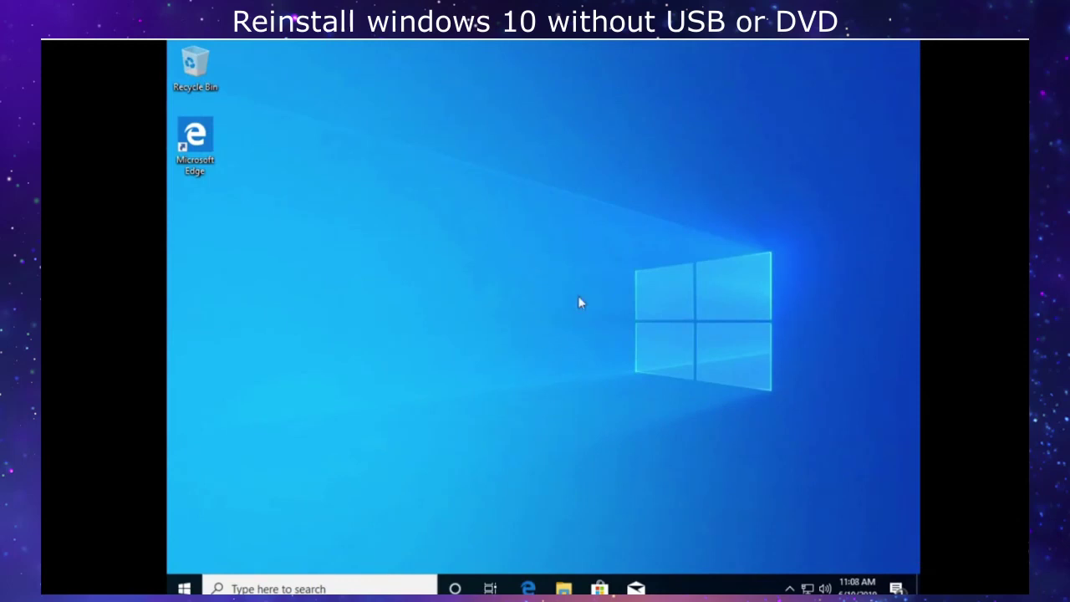
right_click(578, 286)
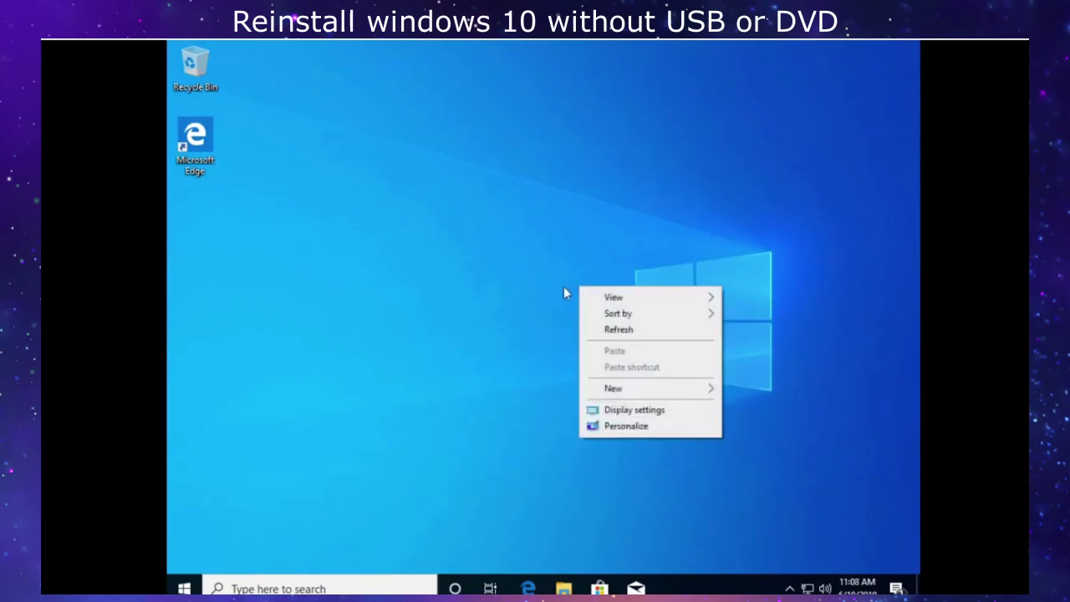
click(610, 410)
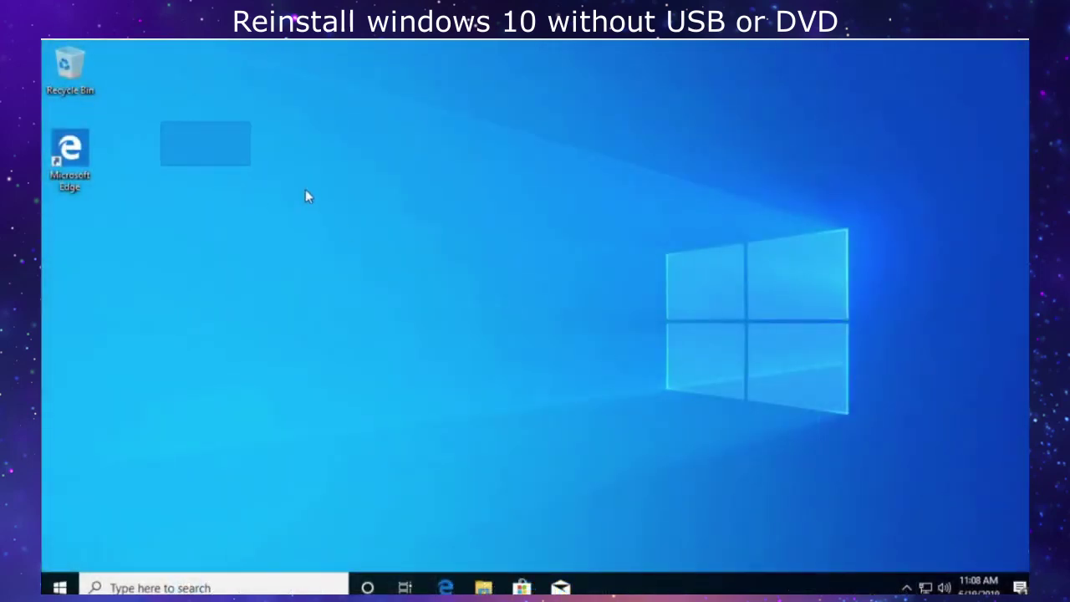
drag(306, 195, 590, 257)
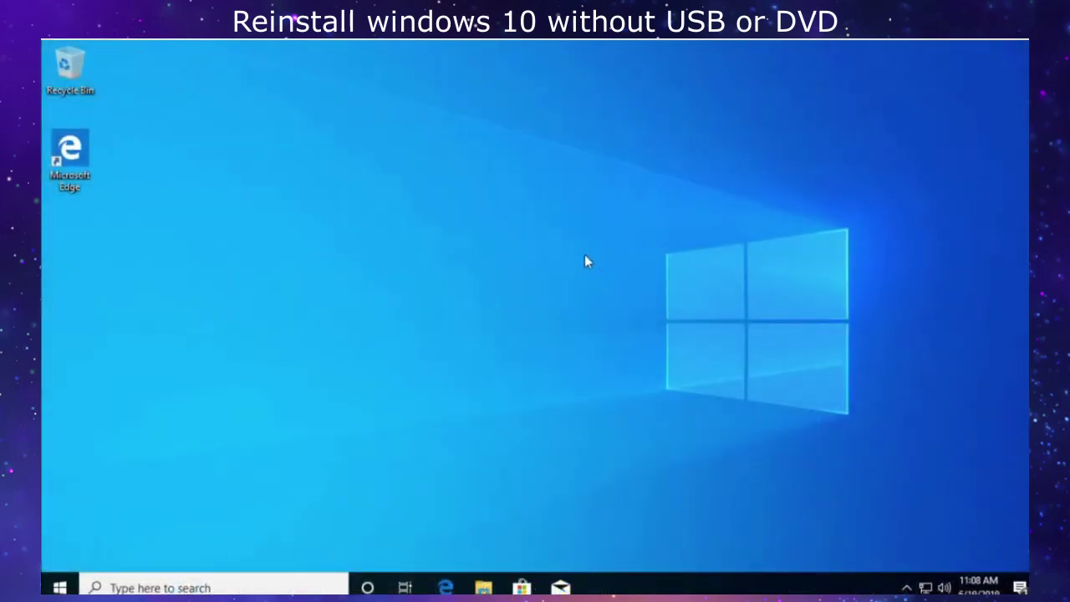
click(906, 588)
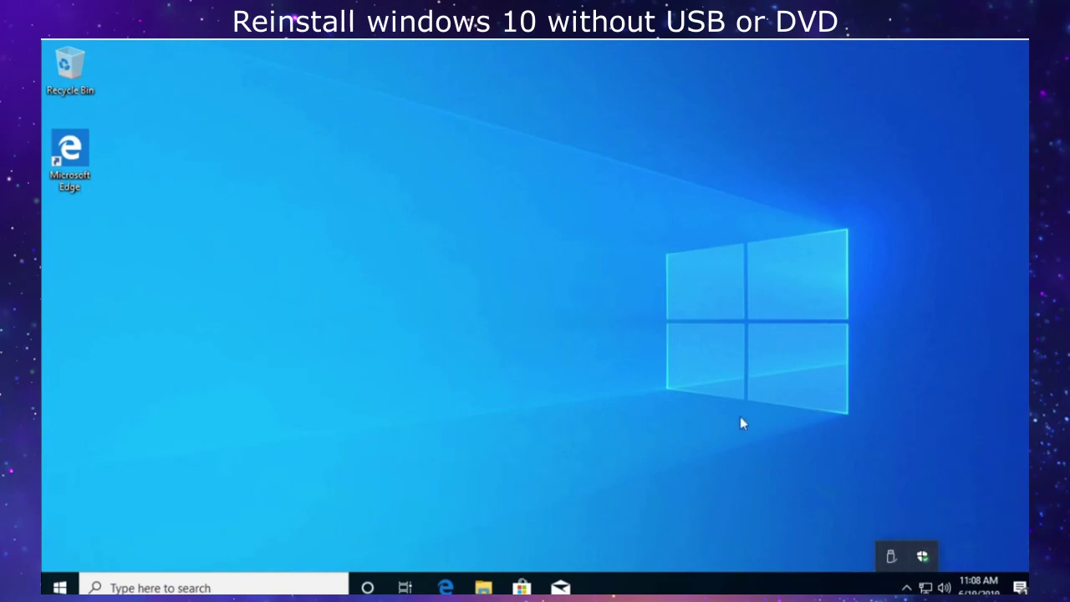
drag(738, 505, 262, 322)
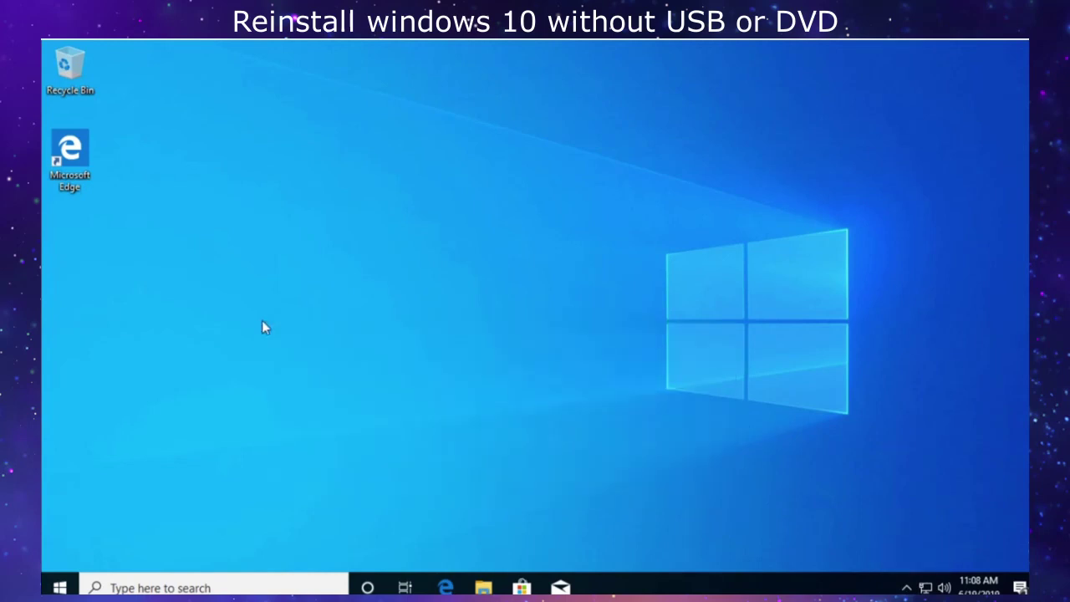